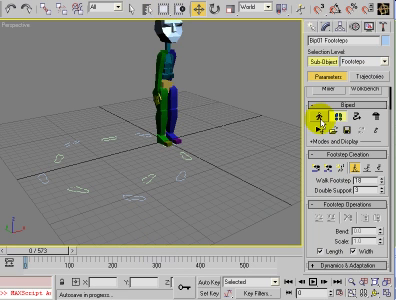
# Switch the biped to the Skeleton body type, then scrub its walk to frame 191.
pyautogui.click(317, 117)
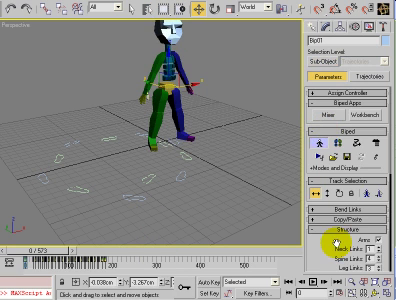
pyautogui.moveTo(320, 251); pyautogui.dragTo(317, 80)
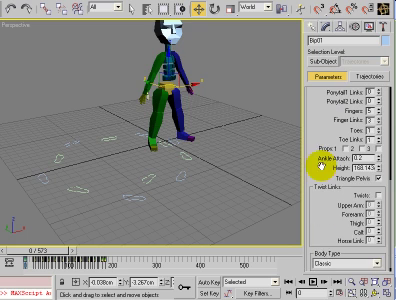
pyautogui.click(333, 263)
pyautogui.click(340, 270)
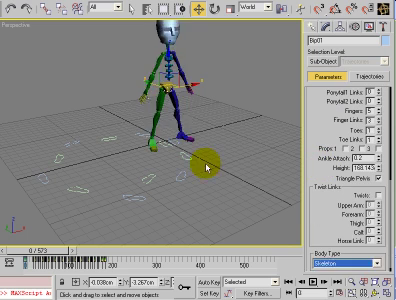
pyautogui.moveTo(313, 135)
pyautogui.mouseDown()
pyautogui.moveTo(323, 205)
pyautogui.moveTo(321, 270)
pyautogui.mouseUp()
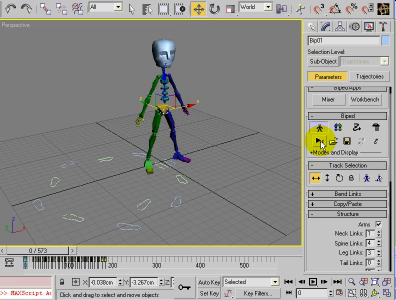
pyautogui.click(318, 128)
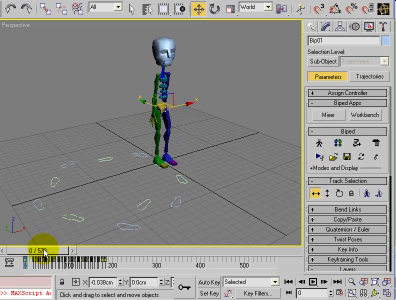
pyautogui.moveTo(45, 252)
pyautogui.mouseDown()
pyautogui.moveTo(118, 251)
pyautogui.moveTo(20, 253)
pyautogui.mouseUp()
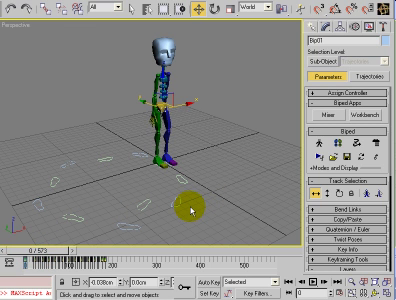
pyautogui.moveTo(191, 211)
pyautogui.keyDown('alt'); pyautogui.mouseDown(button='middle')
pyautogui.moveTo(163, 195)
pyautogui.moveTo(182, 193)
pyautogui.mouseUp(button='middle'); pyautogui.keyUp('alt')
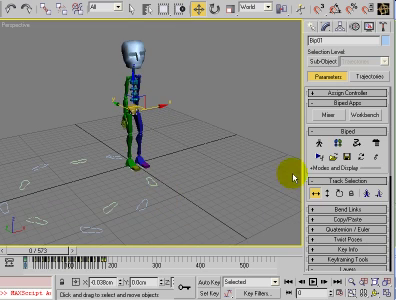
# Box-select and delete all of the biped's existing footsteps, then leave Footstep Mode.
pyautogui.click(338, 143)
pyautogui.moveTo(245, 165)
pyautogui.keyDown('alt'); pyautogui.mouseDown(button='middle')
pyautogui.moveTo(238, 153)
pyautogui.moveTo(240, 148)
pyautogui.mouseUp(button='middle'); pyautogui.keyUp('alt')
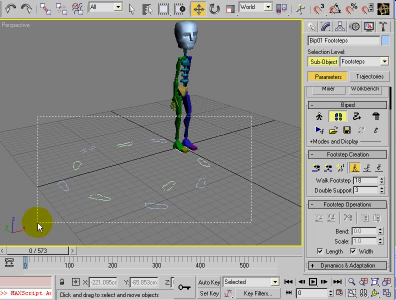
pyautogui.moveTo(254, 120); pyautogui.dragTo(40, 228)
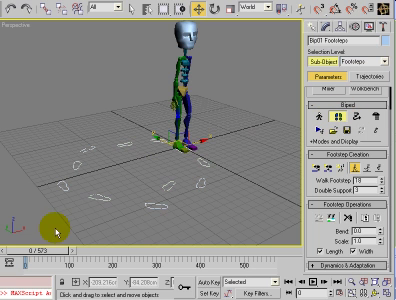
pyautogui.click(336, 219)
pyautogui.click(318, 118)
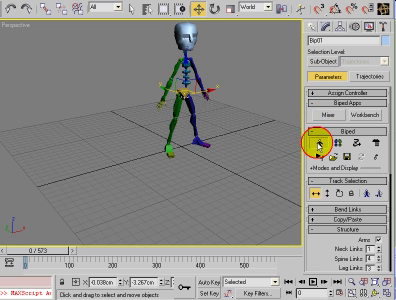
pyautogui.click(318, 147)
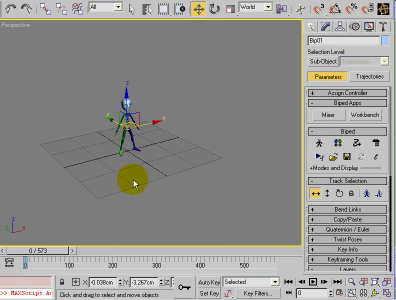
# Unhide all objects to reveal the staircase, platform box and bars, orbiting around them.
pyautogui.click(368, 26)
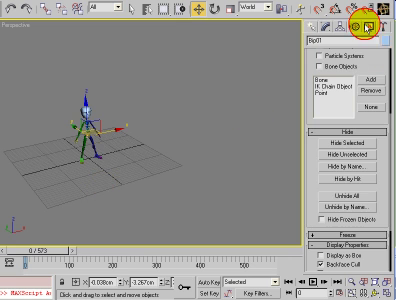
pyautogui.click(340, 197)
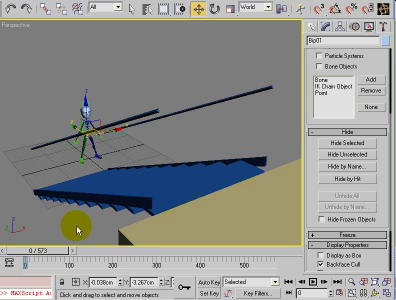
pyautogui.moveTo(58, 207)
pyautogui.keyDown('alt'); pyautogui.mouseDown(button='middle')
pyautogui.moveTo(124, 213)
pyautogui.moveTo(115, 172)
pyautogui.moveTo(62, 180)
pyautogui.moveTo(113, 196)
pyautogui.moveTo(70, 180)
pyautogui.moveTo(83, 193)
pyautogui.moveTo(68, 187)
pyautogui.moveTo(67, 216)
pyautogui.mouseUp(button='middle'); pyautogui.keyUp('alt')
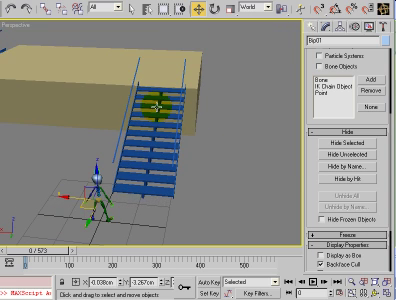
pyautogui.moveTo(160, 193)
pyautogui.keyDown('alt'); pyautogui.mouseDown(button='middle')
pyautogui.moveTo(120, 175)
pyautogui.moveTo(100, 188)
pyautogui.moveTo(93, 212)
pyautogui.moveTo(122, 213)
pyautogui.moveTo(89, 207)
pyautogui.moveTo(91, 185)
pyautogui.mouseUp(button='middle'); pyautogui.keyUp('alt')
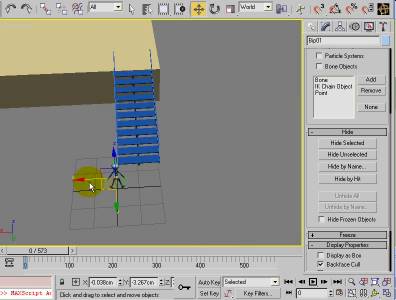
pyautogui.moveTo(117, 182)
pyautogui.keyDown('alt'); pyautogui.mouseDown(button='middle')
pyautogui.moveTo(156, 202)
pyautogui.moveTo(153, 218)
pyautogui.moveTo(139, 191)
pyautogui.moveTo(146, 177)
pyautogui.moveTo(155, 187)
pyautogui.moveTo(164, 104)
pyautogui.moveTo(163, 40)
pyautogui.moveTo(78, 158)
pyautogui.moveTo(41, 188)
pyautogui.mouseUp(button='middle'); pyautogui.keyUp('alt')
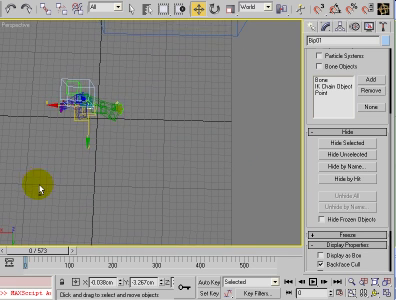
# In the Motion panel, enable Footstep Mode and cancel the Create Multiple Footsteps Walk dialog.
pyautogui.click(313, 27)
pyautogui.click(355, 27)
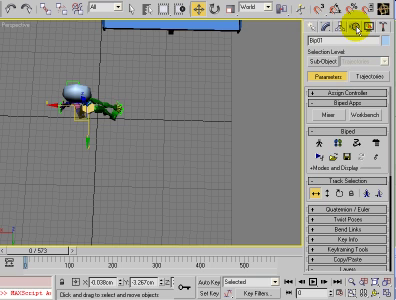
pyautogui.click(338, 143)
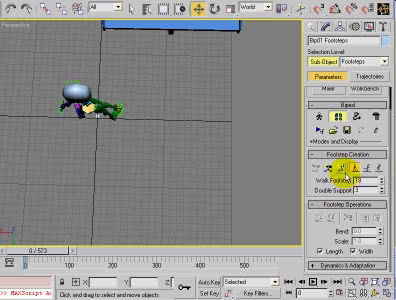
pyautogui.click(338, 170)
pyautogui.doubleClick(330, 75)
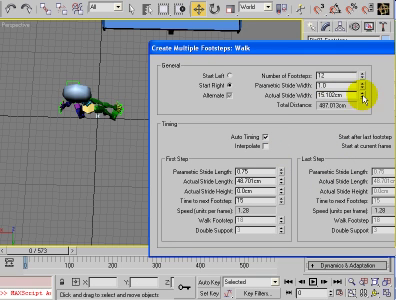
pyautogui.moveTo(295, 55); pyautogui.dragTo(221, 50)
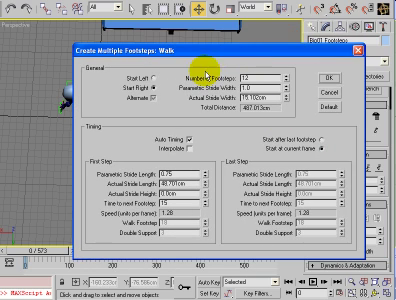
pyautogui.click(328, 82)
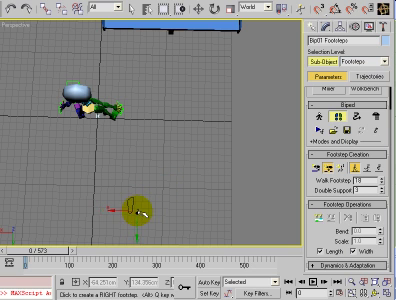
# Place footsteps on the ground ahead of the biped and onto the first stairs.
pyautogui.click(136, 209)
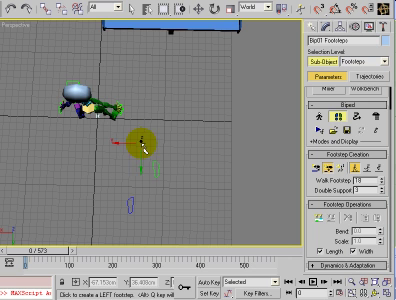
pyautogui.click(138, 146)
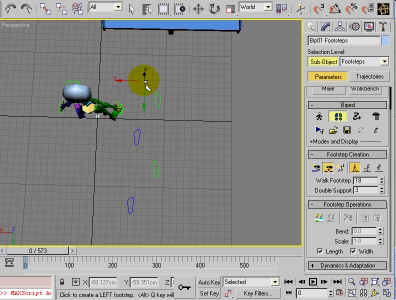
pyautogui.click(140, 74)
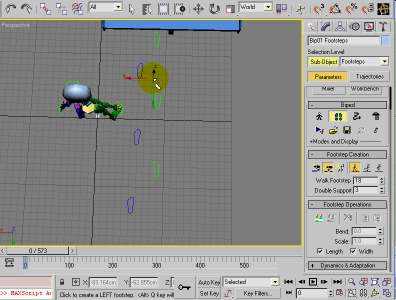
pyautogui.moveTo(155, 78); pyautogui.dragTo(171, 238, button='middle')
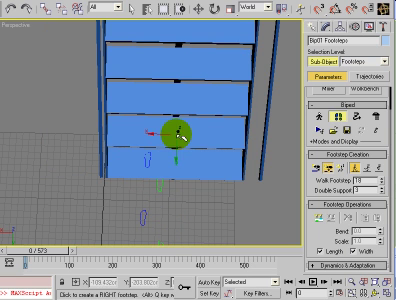
pyautogui.click(155, 100)
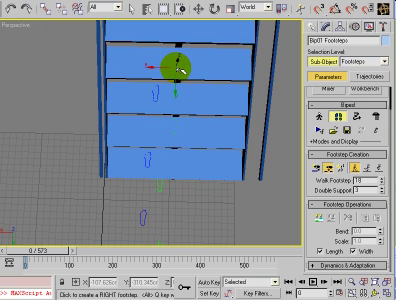
pyautogui.click(160, 35)
# Continue the footsteps up the remaining stairs to the top step.
pyautogui.press('F3')
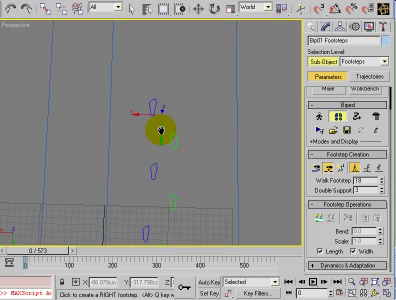
pyautogui.moveTo(160, 130); pyautogui.dragTo(160, 195, button='middle')
pyautogui.press('F3')
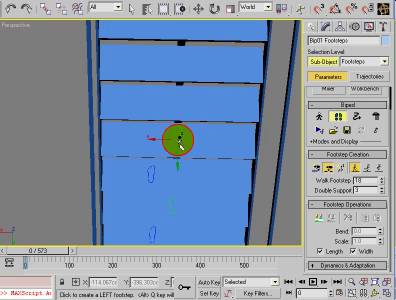
pyautogui.click(162, 100)
pyautogui.click(176, 66)
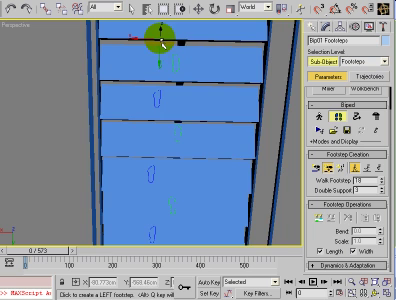
pyautogui.moveTo(158, 30); pyautogui.dragTo(165, 130, button='middle')
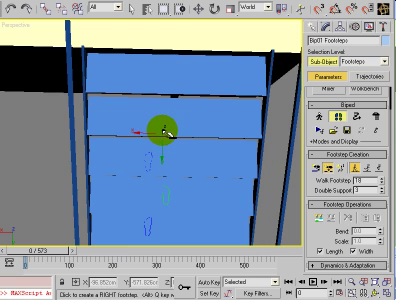
pyautogui.click(175, 115)
pyautogui.click(152, 78)
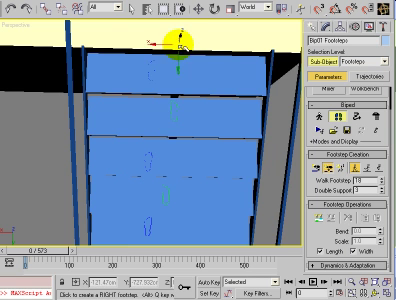
pyautogui.click(185, 38)
# Place four footsteps across the pale platform.
pyautogui.moveTo(182, 78); pyautogui.dragTo(168, 212, button='middle')
pyautogui.scroll(-2, 175, 170)
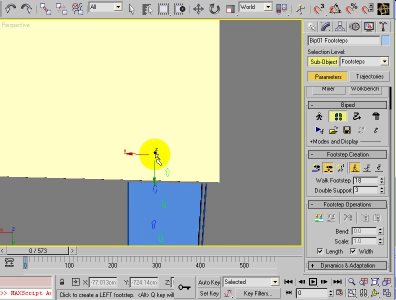
pyautogui.click(156, 154)
pyautogui.click(172, 130)
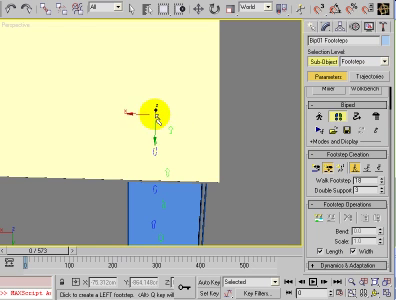
pyautogui.click(155, 112)
pyautogui.click(171, 98)
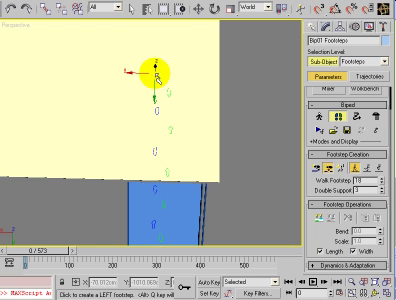
# Add one more platform footstep, try bending the platform footsteps' path, then reset Bend to 0.
pyautogui.click(157, 72)
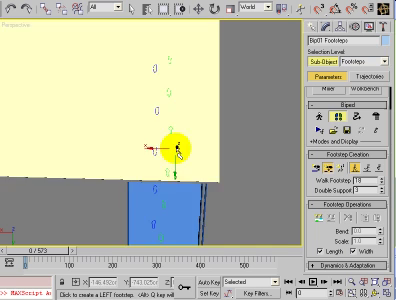
pyautogui.moveTo(178, 148)
pyautogui.keyDown('alt'); pyautogui.mouseDown(button='middle')
pyautogui.moveTo(172, 168)
pyautogui.moveTo(157, 158)
pyautogui.moveTo(215, 152)
pyautogui.mouseUp(button='middle'); pyautogui.keyUp('alt')
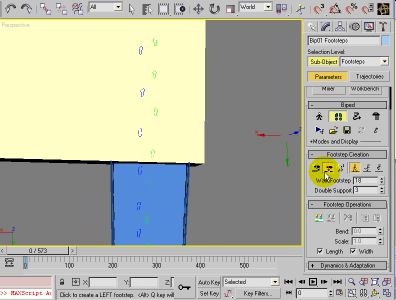
pyautogui.moveTo(119, 38); pyautogui.dragTo(177, 145)
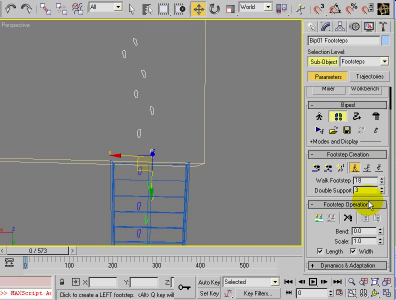
pyautogui.moveTo(380, 233); pyautogui.dragTo(378, 165)
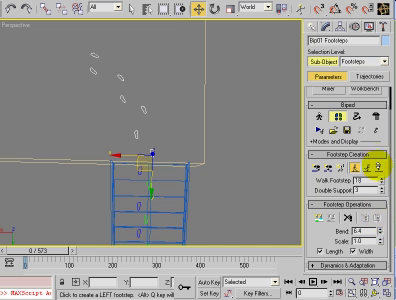
pyautogui.moveTo(167, 177)
pyautogui.keyDown('alt'); pyautogui.mouseDown(button='middle')
pyautogui.moveTo(142, 127)
pyautogui.moveTo(112, 163)
pyautogui.moveTo(63, 117)
pyautogui.moveTo(96, 210)
pyautogui.moveTo(115, 203)
pyautogui.moveTo(143, 210)
pyautogui.mouseUp(button='middle'); pyautogui.keyUp('alt')
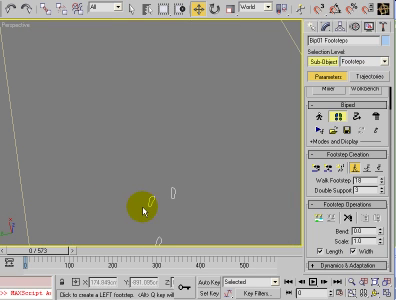
pyautogui.moveTo(313, 236); pyautogui.dragTo(313, 243)
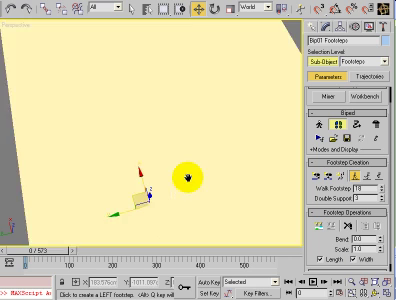
pyautogui.moveTo(188, 178); pyautogui.dragTo(190, 188, button='middle')
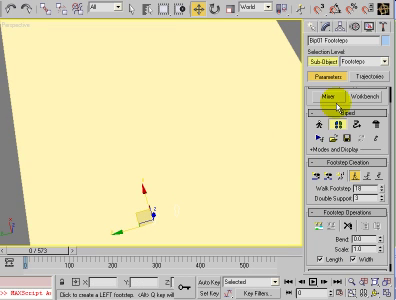
# Exit Footstep Mode, select the platform box Box01 and colour it blue.
pyautogui.click(337, 125)
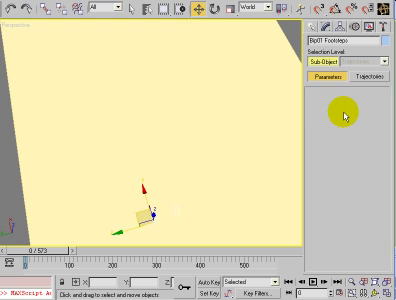
pyautogui.click(169, 105)
pyautogui.click(383, 43)
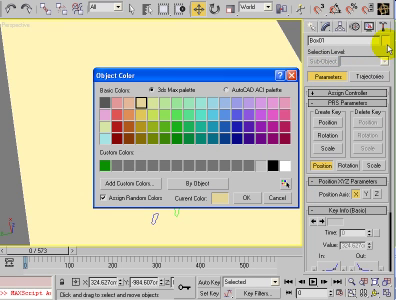
pyautogui.click(242, 131)
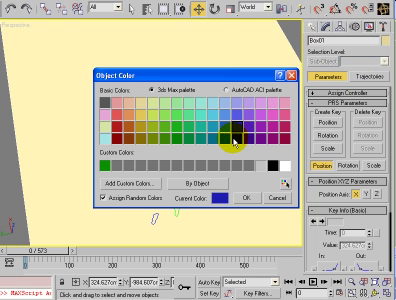
pyautogui.click(246, 197)
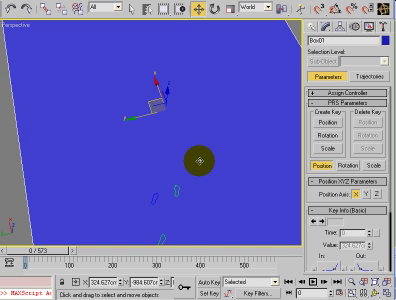
# Recolour the platform box grey instead, then reselect it.
pyautogui.click(384, 40)
pyautogui.click(237, 165)
pyautogui.click(246, 197)
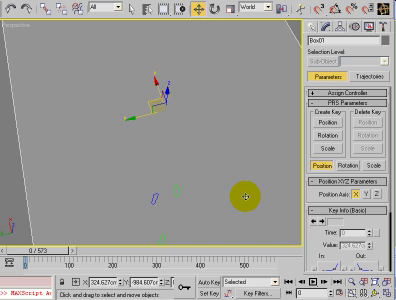
pyautogui.moveTo(221, 187)
pyautogui.keyDown('alt'); pyautogui.mouseDown(button='middle')
pyautogui.moveTo(193, 182)
pyautogui.moveTo(183, 157)
pyautogui.mouseUp(button='middle'); pyautogui.keyUp('alt')
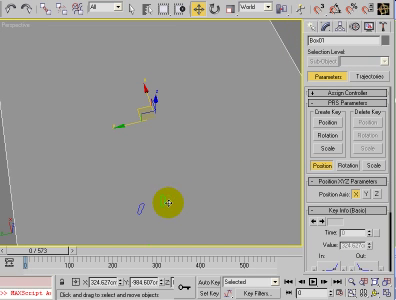
pyautogui.click(16, 228)
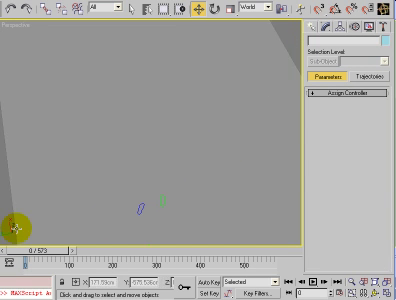
pyautogui.click(140, 212)
pyautogui.scroll(3, 185, 204)
pyautogui.scroll(2, 220, 97)
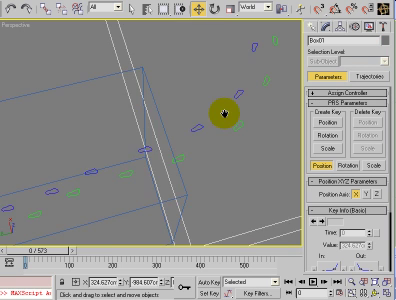
pyautogui.scroll(-3, 88, 186)
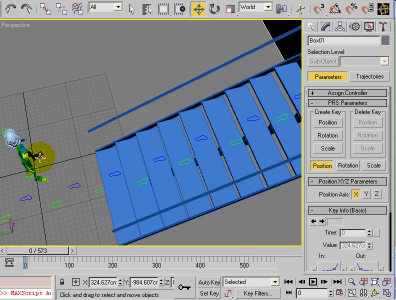
# Lay alternating left and right footsteps across the floor toward the blue staircase.
pyautogui.click(22, 152)
pyautogui.click(340, 172)
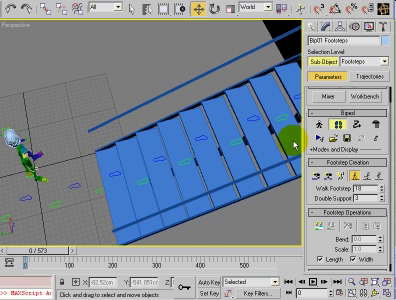
pyautogui.moveTo(202, 108)
pyautogui.keyDown('alt'); pyautogui.mouseDown(button='middle')
pyautogui.moveTo(225, 93)
pyautogui.moveTo(110, 166)
pyautogui.moveTo(134, 147)
pyautogui.mouseUp(button='middle'); pyautogui.keyUp('alt')
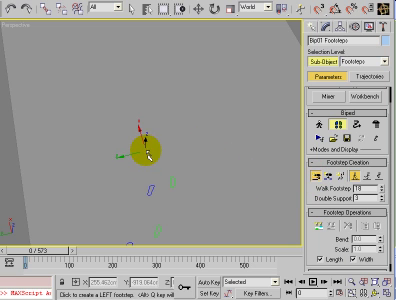
pyautogui.click(170, 110)
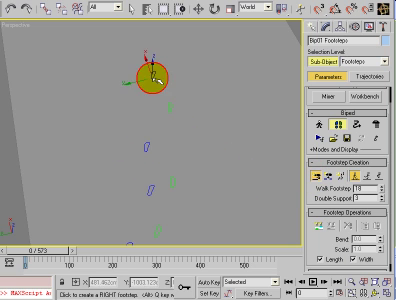
pyautogui.moveTo(170, 57)
pyautogui.mouseDown(button='middle')
pyautogui.moveTo(143, 125)
pyautogui.moveTo(143, 225)
pyautogui.moveTo(140, 215)
pyautogui.moveTo(155, 185)
pyautogui.mouseUp(button='middle')
pyautogui.click(146, 178)
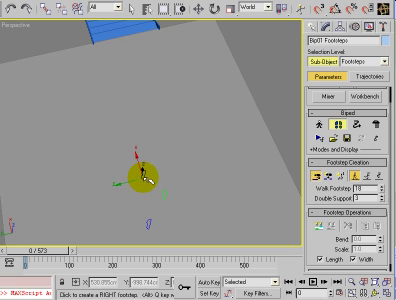
pyautogui.click(150, 140)
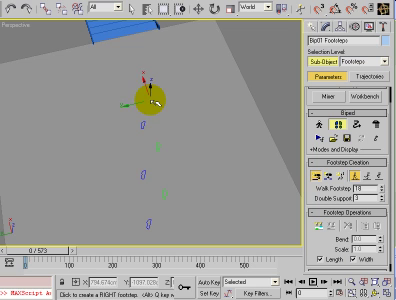
pyautogui.click(157, 103)
pyautogui.click(138, 77)
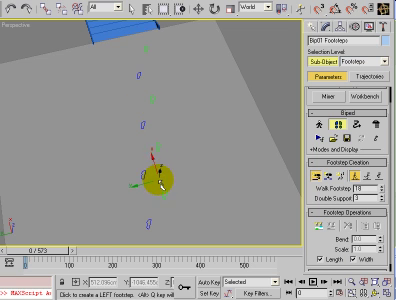
pyautogui.moveTo(168, 180)
pyautogui.keyDown('alt'); pyautogui.mouseDown(button='middle')
pyautogui.moveTo(177, 113)
pyautogui.moveTo(178, 137)
pyautogui.mouseUp(button='middle'); pyautogui.keyUp('alt')
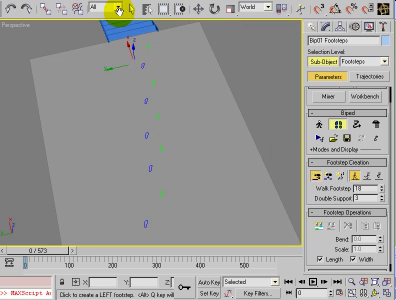
# Rotate the last footstep at the foot of the stairs to face the staircase.
pyautogui.click(130, 12)
pyautogui.moveTo(190, 35); pyautogui.dragTo(115, 208)
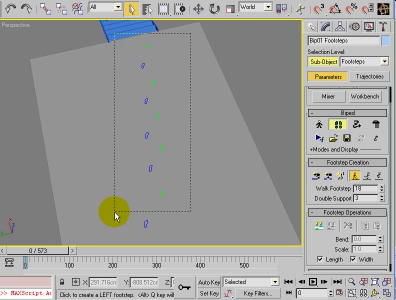
pyautogui.click(201, 10)
pyautogui.click(215, 10)
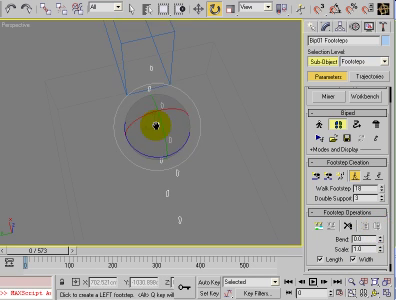
pyautogui.moveTo(158, 126)
pyautogui.keyDown('alt'); pyautogui.mouseDown(button='middle')
pyautogui.moveTo(163, 226)
pyautogui.moveTo(179, 160)
pyautogui.moveTo(158, 207)
pyautogui.moveTo(154, 235)
pyautogui.moveTo(147, 188)
pyautogui.mouseUp(button='middle'); pyautogui.keyUp('alt')
pyautogui.click(188, 177)
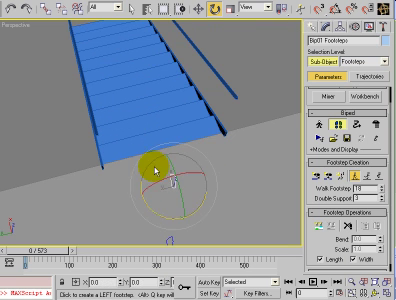
pyautogui.moveTo(188, 177); pyautogui.dragTo(156, 212)
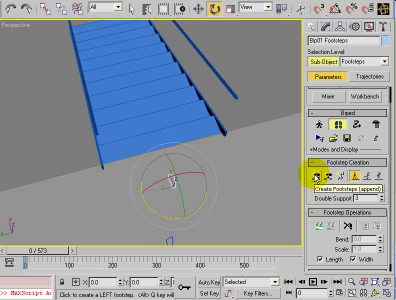
# Append footsteps onto the first stairs of the staircase.
pyautogui.click(304, 177)
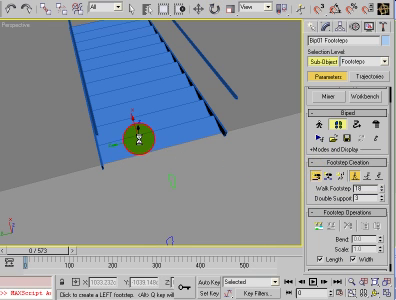
pyautogui.click(140, 138)
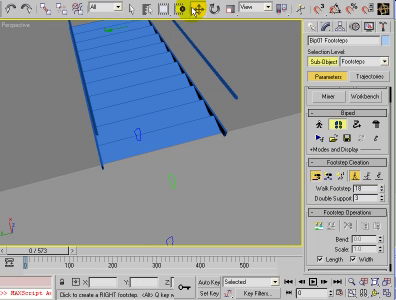
pyautogui.click(138, 131)
pyautogui.click(135, 118)
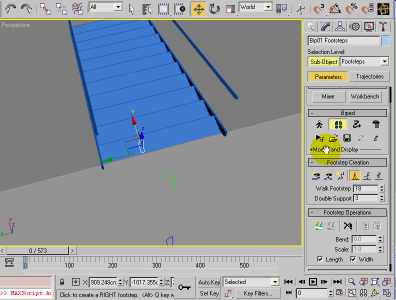
pyautogui.click(157, 128)
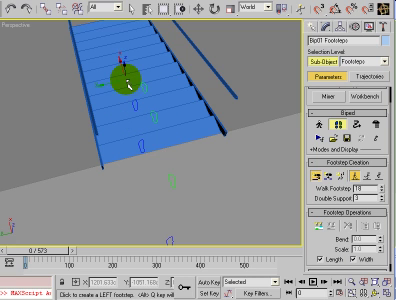
pyautogui.click(140, 82)
pyautogui.click(130, 72)
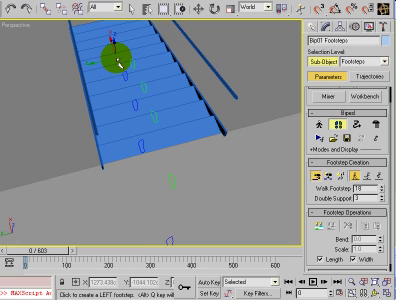
# Continue the footsteps further up to the top of the stairs.
pyautogui.click(118, 62)
pyautogui.click(128, 49)
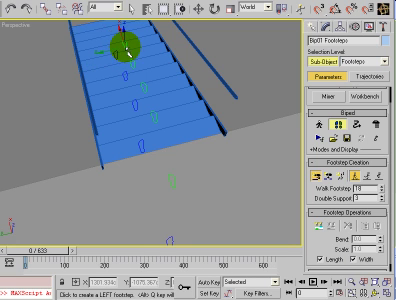
pyautogui.click(116, 41)
pyautogui.click(116, 27)
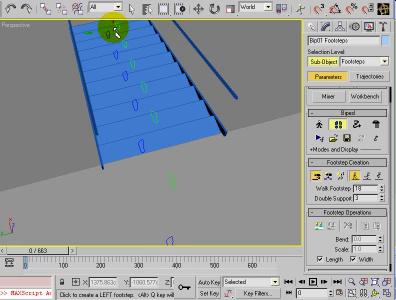
pyautogui.click(120, 44)
pyautogui.keyDown('alt'); pyautogui.moveTo(122, 45); pyautogui.dragTo(133, 122, button='middle'); pyautogui.keyUp('alt')
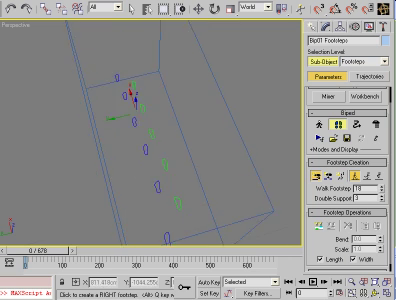
# Extend the footsteps from the stair top across the platform, then orbit out to review.
pyautogui.click(135, 88)
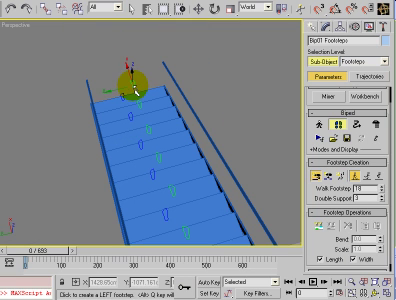
pyautogui.click(120, 62)
pyautogui.click(118, 44)
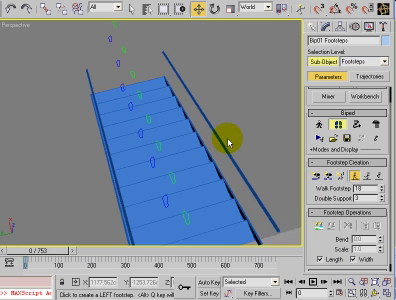
pyautogui.scroll(-5, 228, 143)
pyautogui.moveTo(210, 163)
pyautogui.keyDown('alt'); pyautogui.mouseDown(button='middle')
pyautogui.moveTo(173, 192)
pyautogui.moveTo(203, 136)
pyautogui.moveTo(192, 172)
pyautogui.mouseUp(button='middle'); pyautogui.keyUp('alt')
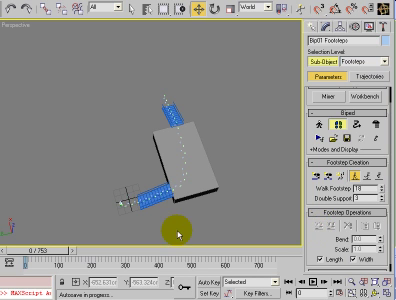
pyautogui.moveTo(119, 226)
pyautogui.keyDown('alt'); pyautogui.mouseDown(button='middle')
pyautogui.moveTo(145, 173)
pyautogui.moveTo(131, 216)
pyautogui.moveTo(164, 106)
pyautogui.moveTo(130, 180)
pyautogui.moveTo(110, 151)
pyautogui.moveTo(112, 158)
pyautogui.mouseUp(button='middle'); pyautogui.keyUp('alt')
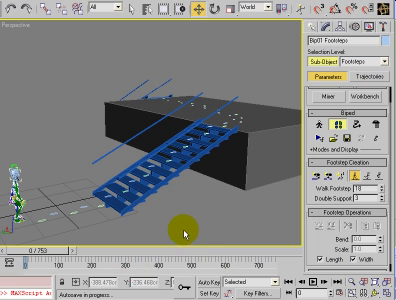
pyautogui.click(336, 124)
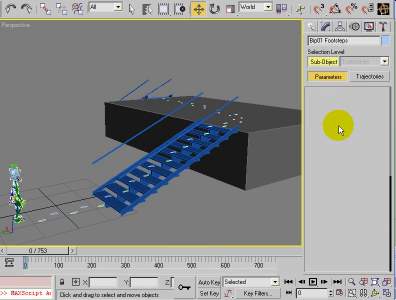
pyautogui.click(168, 232)
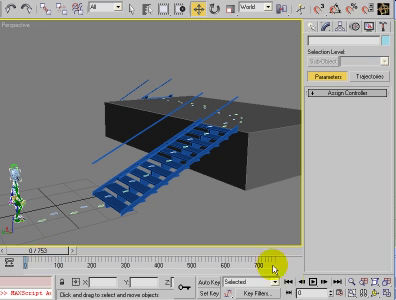
pyautogui.click(313, 282)
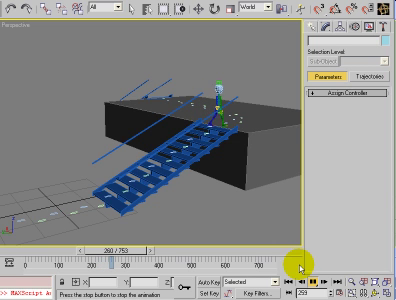
pyautogui.moveTo(190, 163)
pyautogui.keyDown('alt'); pyautogui.mouseDown(button='middle')
pyautogui.moveTo(140, 197)
pyautogui.moveTo(147, 136)
pyautogui.moveTo(47, 173)
pyautogui.mouseUp(button='middle'); pyautogui.keyUp('alt')
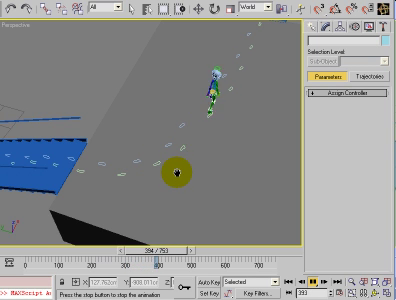
pyautogui.moveTo(176, 168)
pyautogui.keyDown('alt'); pyautogui.mouseDown(button='middle')
pyautogui.moveTo(114, 204)
pyautogui.moveTo(42, 263)
pyautogui.mouseUp(button='middle'); pyautogui.keyUp('alt')
pyautogui.moveTo(100, 208)
pyautogui.keyDown('alt'); pyautogui.mouseDown(button='middle')
pyautogui.moveTo(120, 179)
pyautogui.moveTo(87, 163)
pyautogui.moveTo(105, 131)
pyautogui.moveTo(10, 88)
pyautogui.moveTo(111, 176)
pyautogui.mouseUp(button='middle'); pyautogui.keyUp('alt')
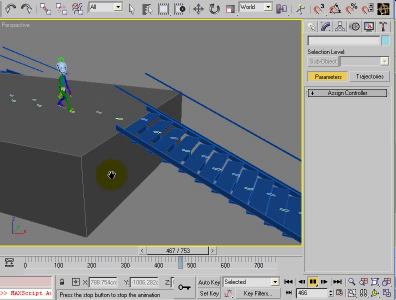
pyautogui.moveTo(145, 182)
pyautogui.keyDown('alt'); pyautogui.mouseDown(button='middle')
pyautogui.moveTo(143, 191)
pyautogui.moveTo(96, 172)
pyautogui.moveTo(153, 192)
pyautogui.mouseUp(button='middle'); pyautogui.keyUp('alt')
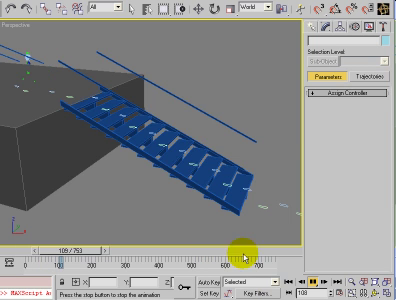
pyautogui.keyDown('alt'); pyautogui.moveTo(75, 155); pyautogui.dragTo(173, 190, button='middle'); pyautogui.keyUp('alt')
pyautogui.keyDown('alt'); pyautogui.moveTo(103, 196); pyautogui.dragTo(188, 185, button='middle'); pyautogui.keyUp('alt')
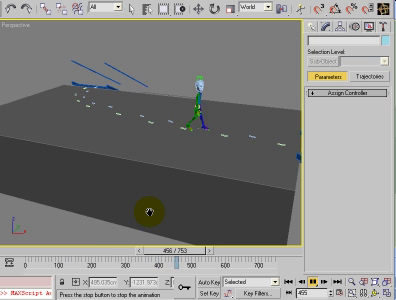
# Stop playback at frame 481 and select the platform box Box01.
pyautogui.click(316, 283)
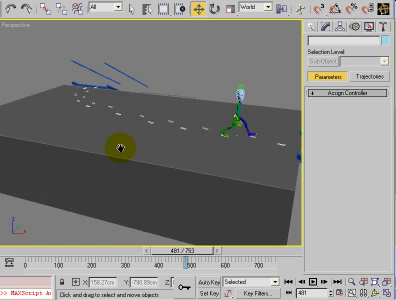
pyautogui.scroll(3, 100, 181)
pyautogui.scroll(3, 94, 183)
pyautogui.scroll(2, 80, 185)
pyautogui.scroll(-5, 80, 185)
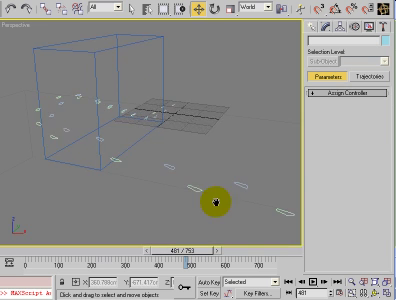
pyautogui.click(126, 164)
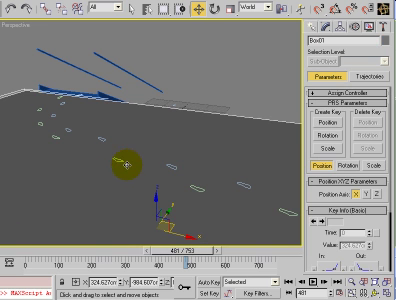
pyautogui.click(253, 78)
pyautogui.hotkey('ctrl', 'z')
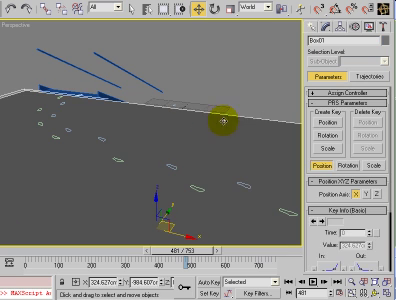
# Freeze Box01 and select the biped to show its motion controls.
pyautogui.rightClick(206, 116)
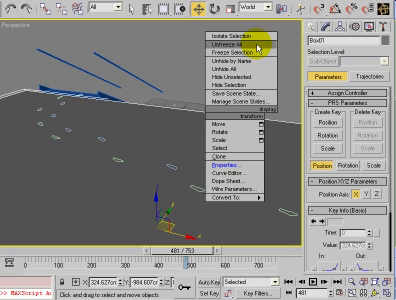
pyautogui.click(256, 47)
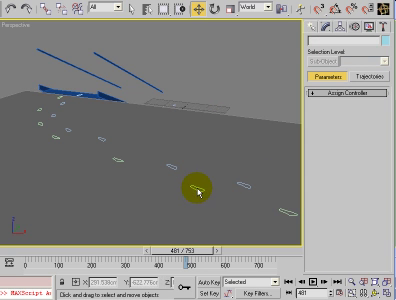
pyautogui.moveTo(232, 183)
pyautogui.keyDown('alt'); pyautogui.mouseDown(button='middle')
pyautogui.moveTo(117, 158)
pyautogui.moveTo(218, 157)
pyautogui.mouseUp(button='middle'); pyautogui.keyUp('alt')
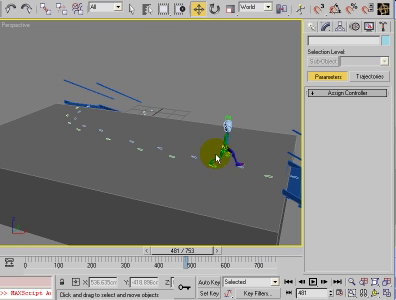
pyautogui.click(225, 138)
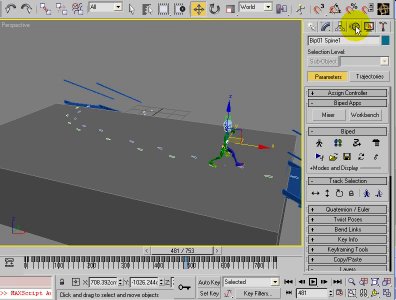
# In Footstep mode, move three platform footsteps back to shorten strides, then scrub to check.
pyautogui.click(339, 143)
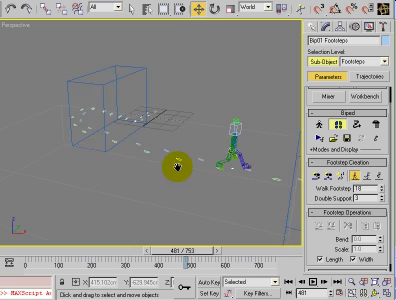
pyautogui.moveTo(176, 165)
pyautogui.keyDown('alt'); pyautogui.mouseDown(button='middle')
pyautogui.moveTo(204, 192)
pyautogui.moveTo(181, 182)
pyautogui.mouseUp(button='middle'); pyautogui.keyUp('alt')
pyautogui.click(155, 154)
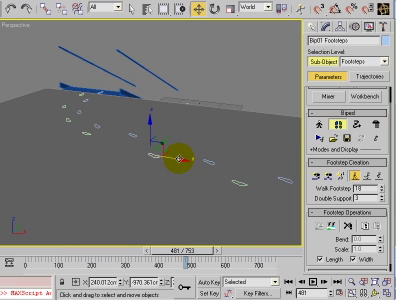
pyautogui.moveTo(178, 158); pyautogui.dragTo(163, 157)
pyautogui.click(212, 162)
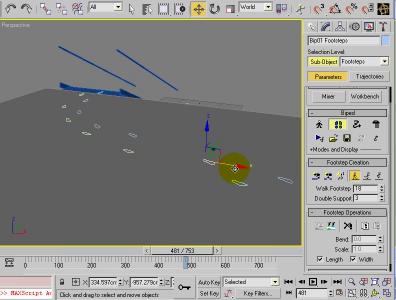
pyautogui.moveTo(235, 167); pyautogui.dragTo(200, 160)
pyautogui.click(240, 184)
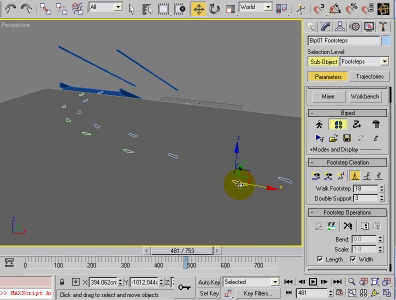
pyautogui.moveTo(255, 186); pyautogui.dragTo(218, 186)
pyautogui.moveTo(185, 251)
pyautogui.mouseDown()
pyautogui.moveTo(190, 255)
pyautogui.moveTo(153, 258)
pyautogui.mouseUp()
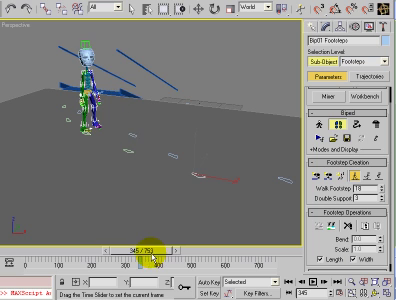
# Pull two more overlong footsteps back and scrub the walk to verify the strides.
pyautogui.click(134, 133)
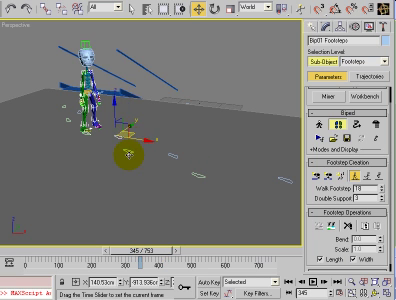
pyautogui.moveTo(138, 148); pyautogui.dragTo(122, 143)
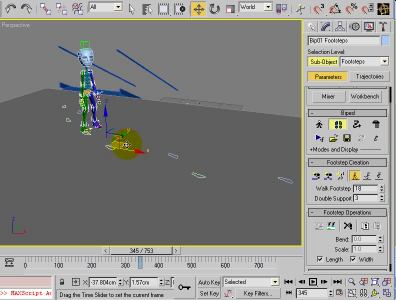
pyautogui.moveTo(134, 252); pyautogui.dragTo(147, 256)
pyautogui.click(171, 156)
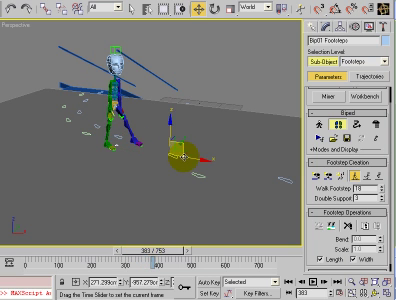
pyautogui.moveTo(185, 152); pyautogui.dragTo(170, 147)
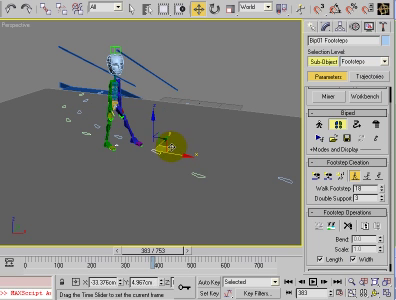
pyautogui.moveTo(207, 172)
pyautogui.mouseDown()
pyautogui.moveTo(186, 169)
pyautogui.moveTo(162, 205)
pyautogui.mouseUp()
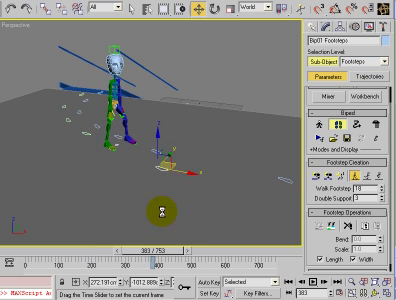
pyautogui.moveTo(151, 259)
pyautogui.mouseDown()
pyautogui.moveTo(163, 258)
pyautogui.moveTo(121, 258)
pyautogui.moveTo(72, 238)
pyautogui.mouseUp()
pyautogui.moveTo(52, 161)
pyautogui.keyDown('alt'); pyautogui.mouseDown(button='middle')
pyautogui.moveTo(122, 178)
pyautogui.moveTo(106, 168)
pyautogui.moveTo(80, 167)
pyautogui.moveTo(75, 203)
pyautogui.moveTo(147, 117)
pyautogui.moveTo(130, 127)
pyautogui.moveTo(120, 161)
pyautogui.moveTo(106, 183)
pyautogui.moveTo(128, 152)
pyautogui.moveTo(128, 142)
pyautogui.mouseUp(button='middle'); pyautogui.keyUp('alt')
pyautogui.moveTo(93, 250); pyautogui.dragTo(42, 252)
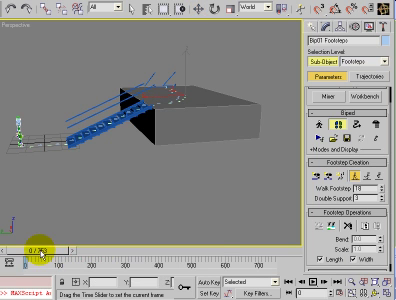
pyautogui.click(313, 281)
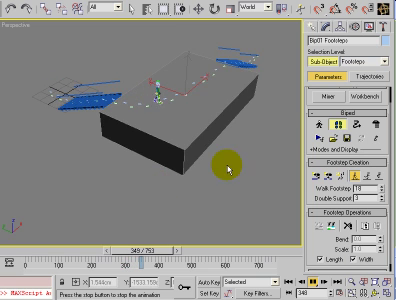
pyautogui.moveTo(228, 168)
pyautogui.keyDown('alt'); pyautogui.mouseDown(button='middle')
pyautogui.moveTo(168, 158)
pyautogui.moveTo(128, 130)
pyautogui.moveTo(110, 132)
pyautogui.mouseUp(button='middle'); pyautogui.keyUp('alt')
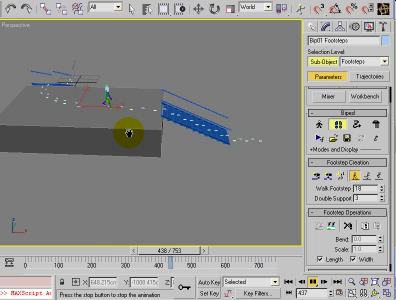
pyautogui.moveTo(161, 138)
pyautogui.keyDown('alt'); pyautogui.mouseDown(button='middle')
pyautogui.moveTo(97, 148)
pyautogui.moveTo(160, 125)
pyautogui.moveTo(142, 133)
pyautogui.mouseUp(button='middle'); pyautogui.keyUp('alt')
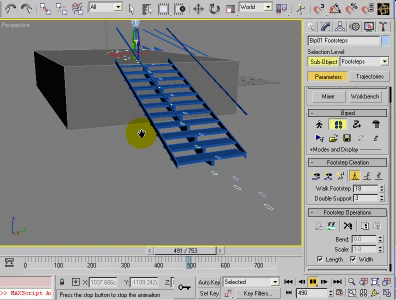